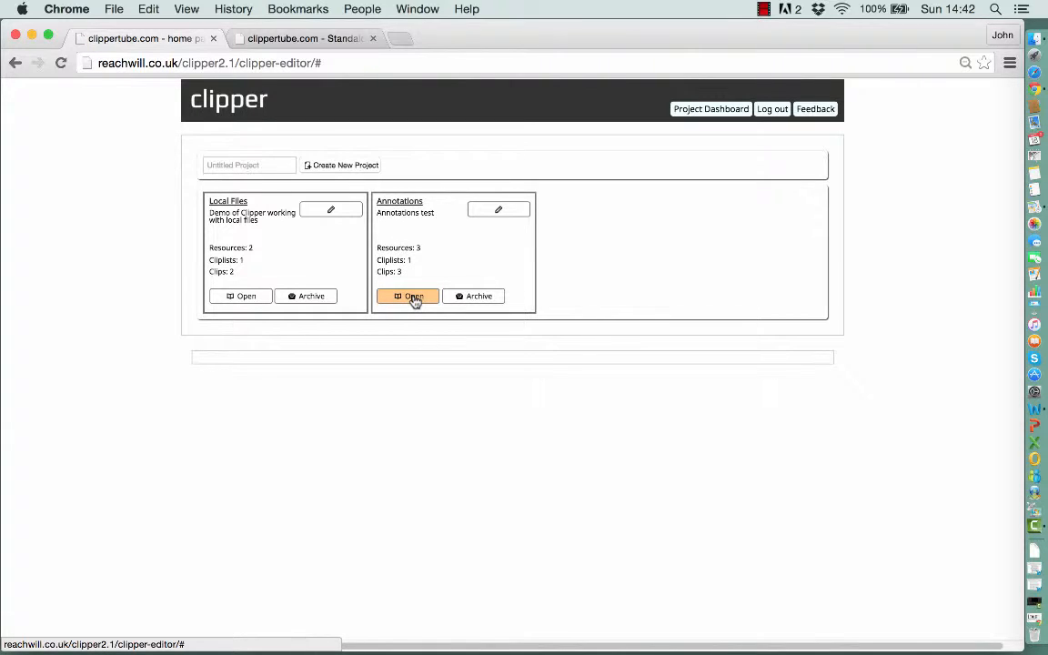
- Open the Annotations project's cliplist and load the Anti Smoking Clip for preview and editing
{"action": "left_click", "coordinate": [414, 299]}
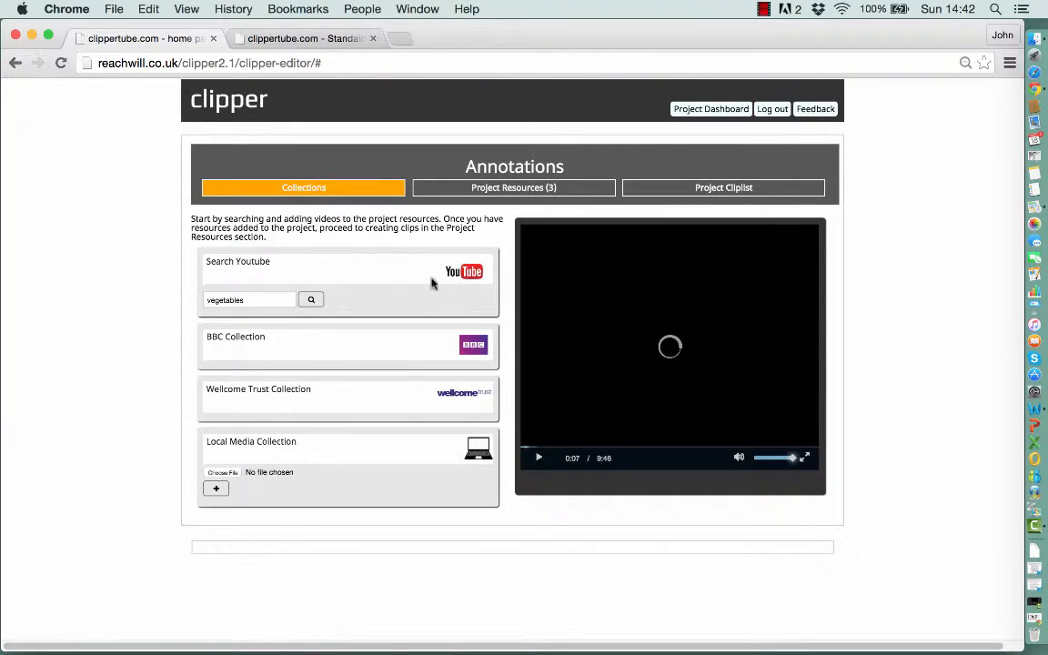
{"action": "left_click", "coordinate": [672, 192]}
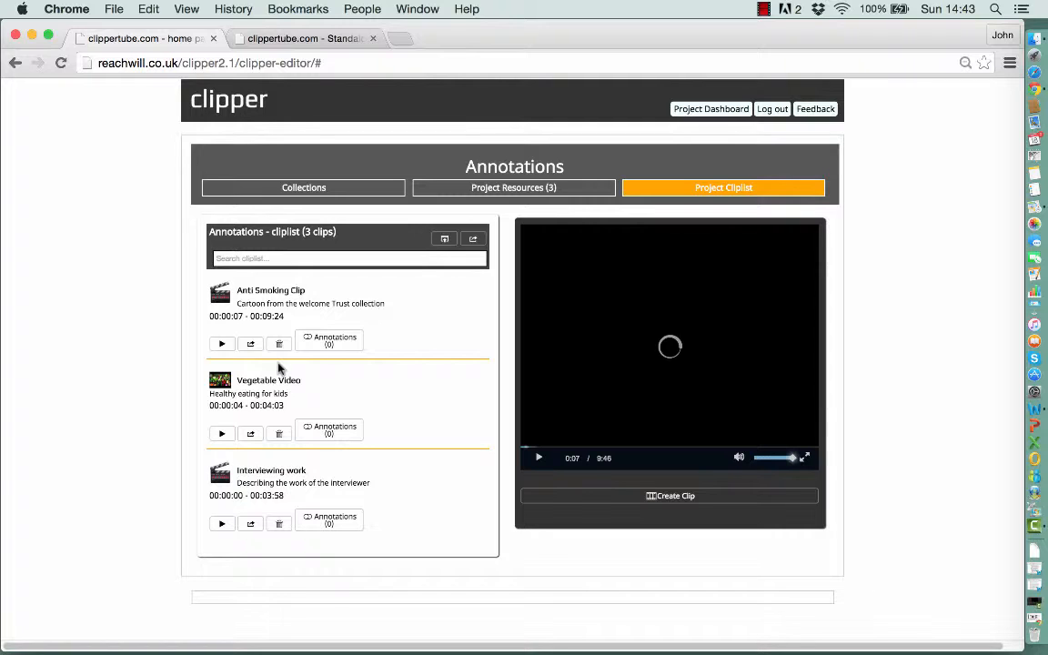
{"action": "left_click", "coordinate": [220, 346]}
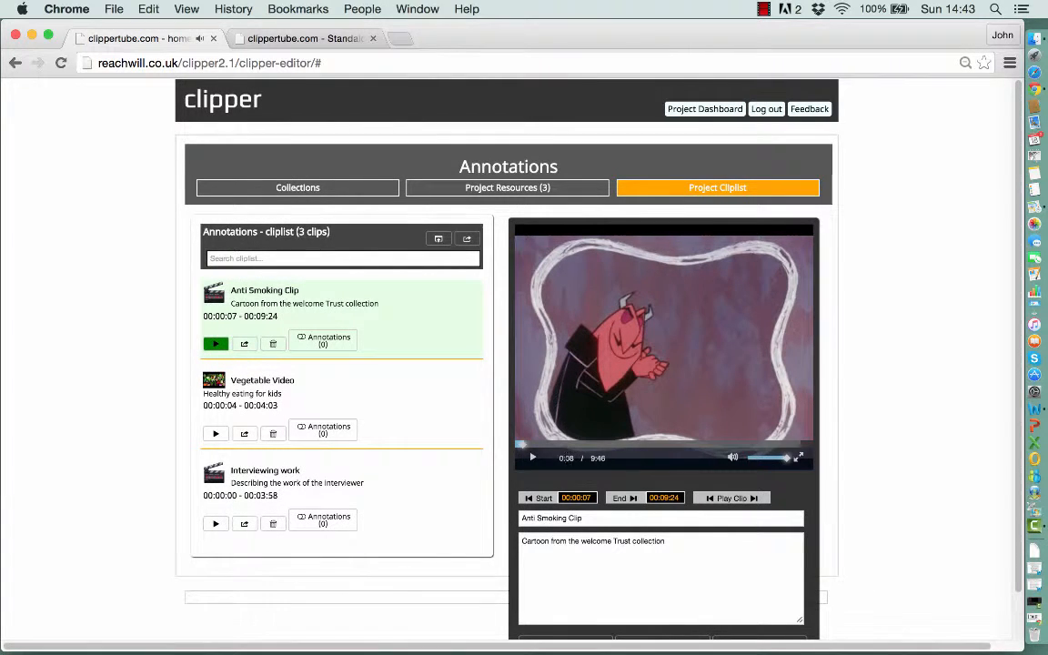
- Add an annotation reading 'The Devil driving' at 1:09 of the Anti Smoking Clip and save it
{"action": "left_click", "coordinate": [554, 444]}
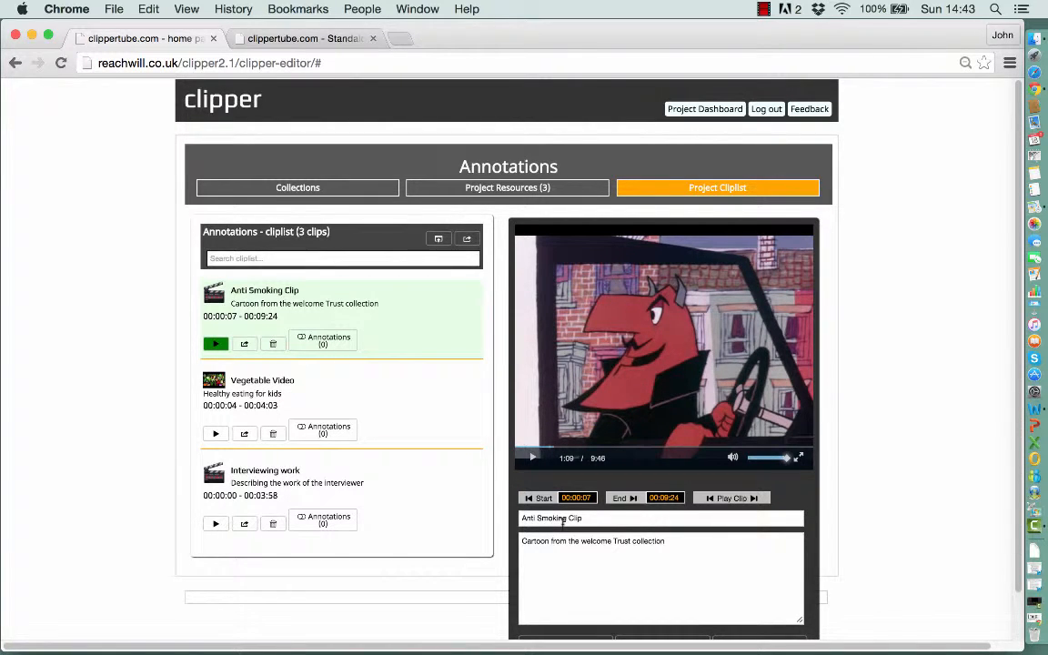
{"action": "scroll", "coordinate": [563, 521], "scroll_direction": "down", "scroll_amount": 2}
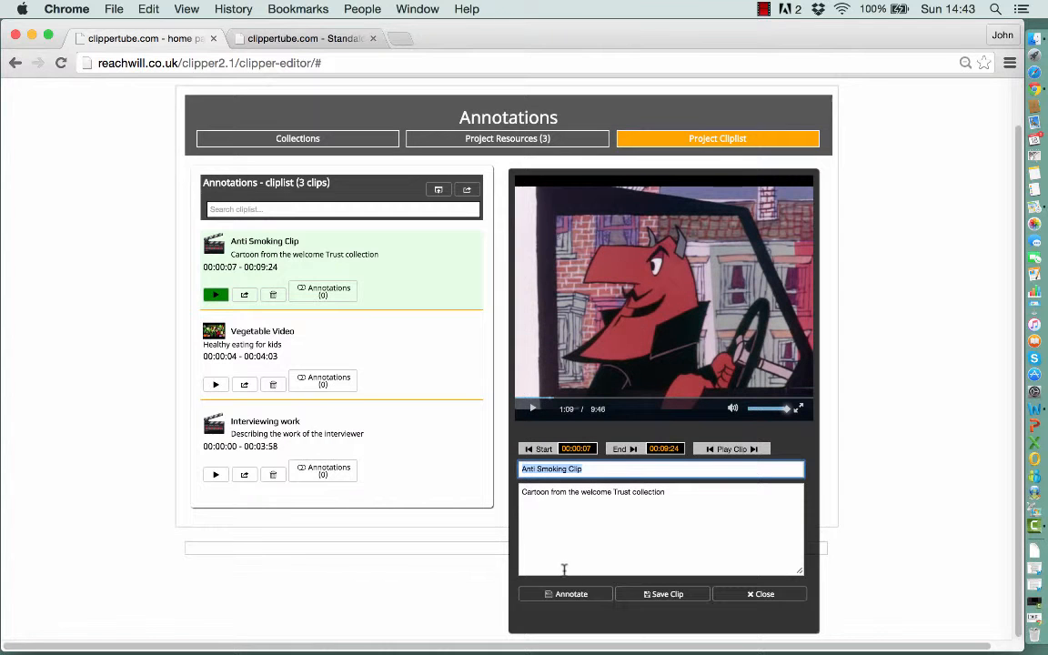
{"action": "left_click", "coordinate": [569, 595]}
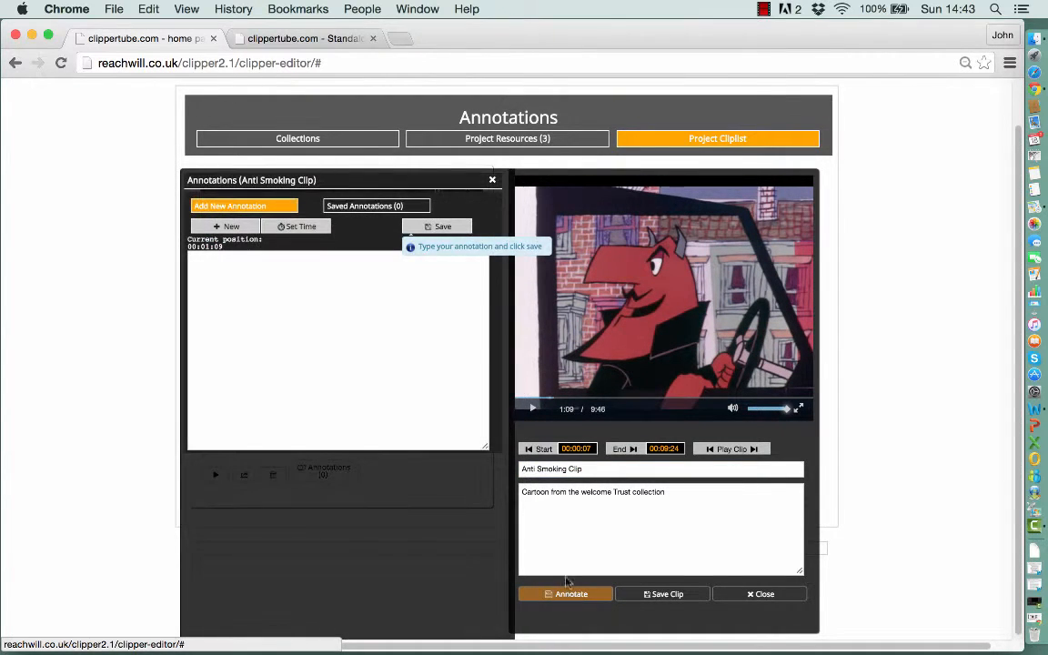
{"action": "left_click", "coordinate": [293, 281]}
{"action": "type", "text": "T"}
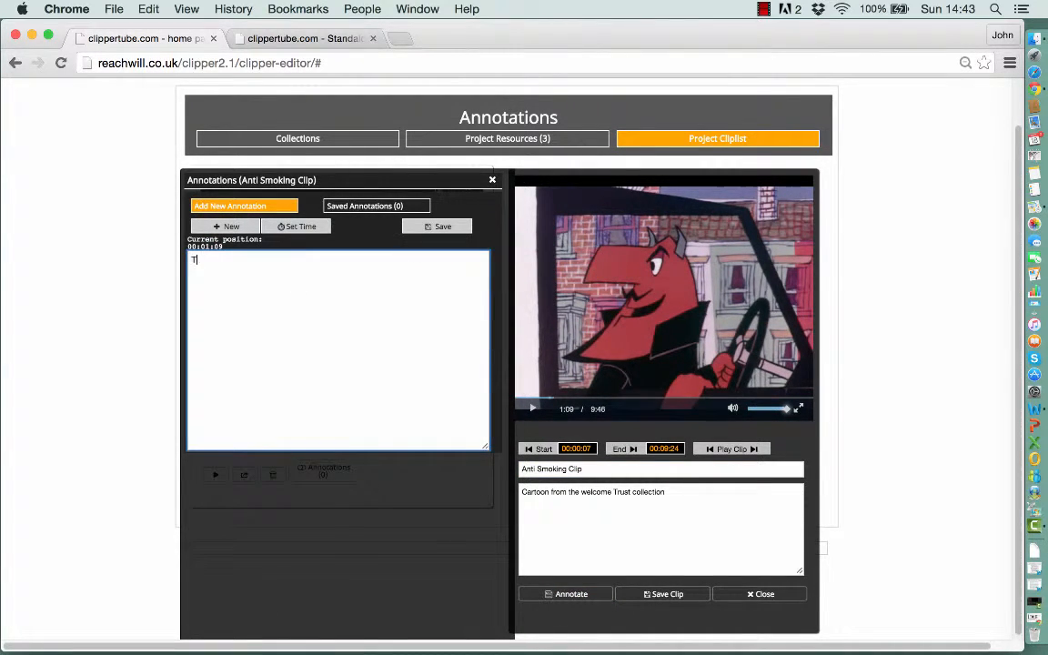
{"action": "type", "text": "he Devil driving"}
{"action": "left_click", "coordinate": [308, 234]}
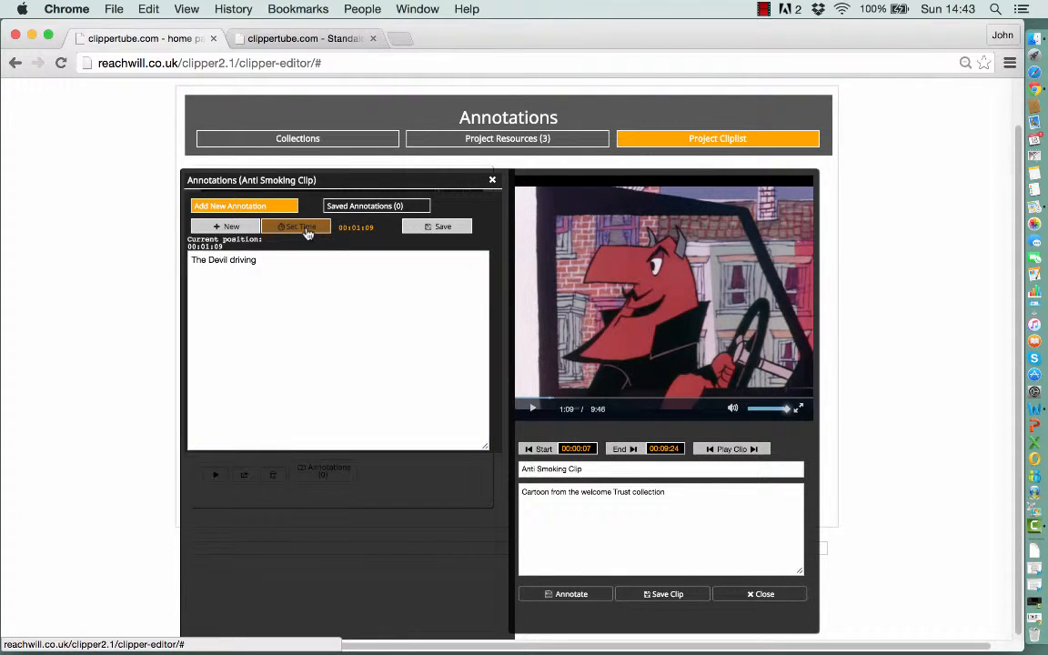
{"action": "left_click", "coordinate": [433, 231]}
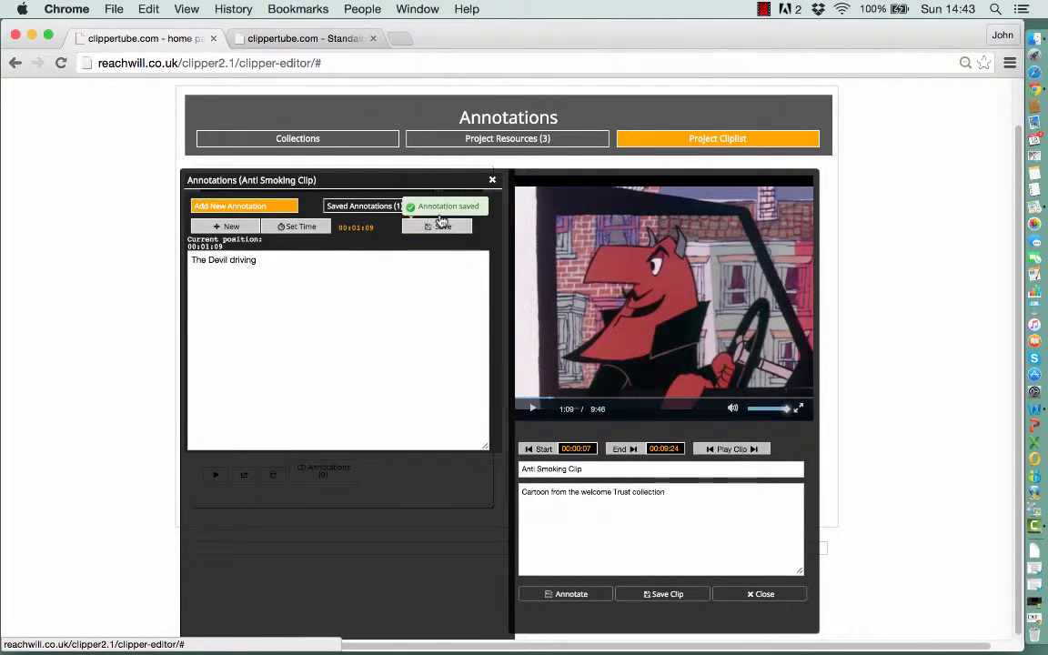
{"action": "left_click", "coordinate": [491, 182]}
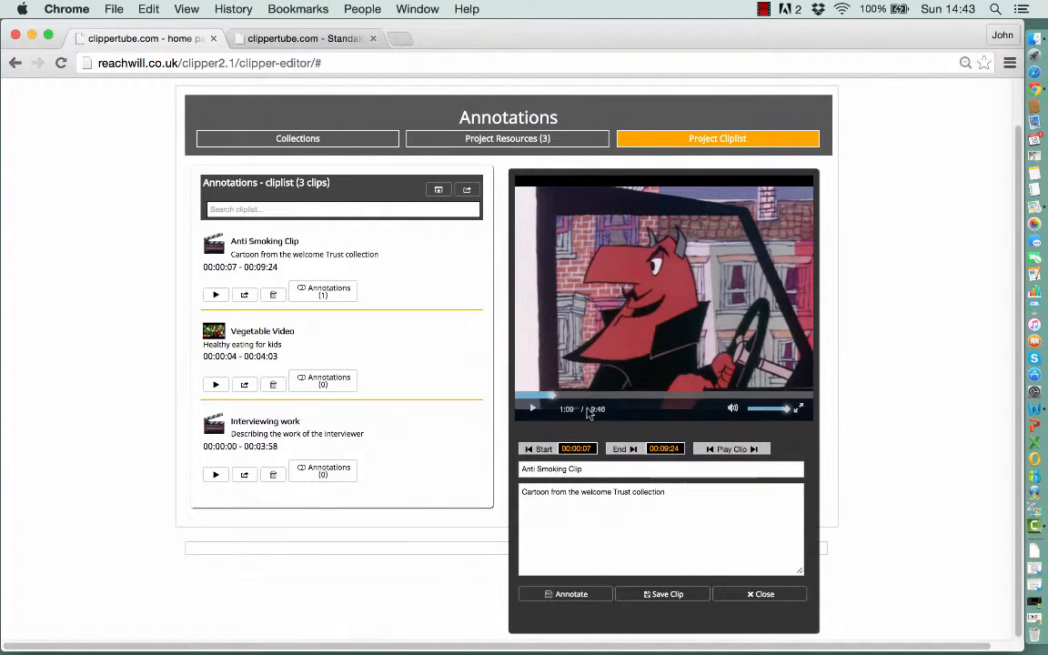
- Add a second annotation reading 'Graveyard images' at 5:43 of the Anti Smoking Clip and save it
{"action": "left_click", "coordinate": [687, 397]}
{"action": "left_click_drag", "start_coordinate": [686, 399], "coordinate": [689, 401]}
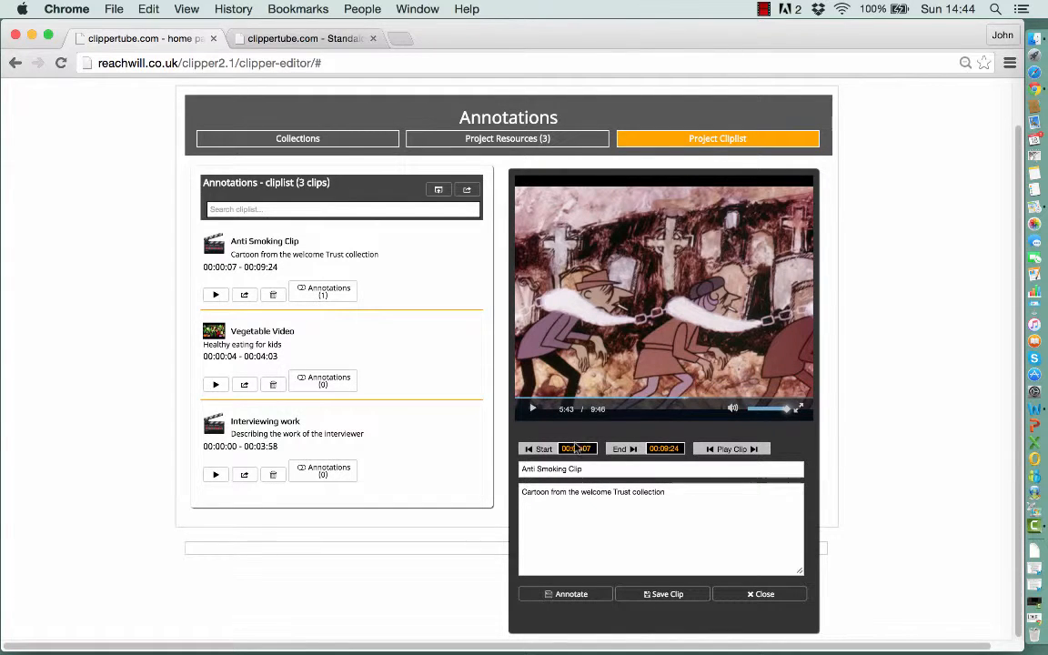
{"action": "left_click", "coordinate": [573, 595]}
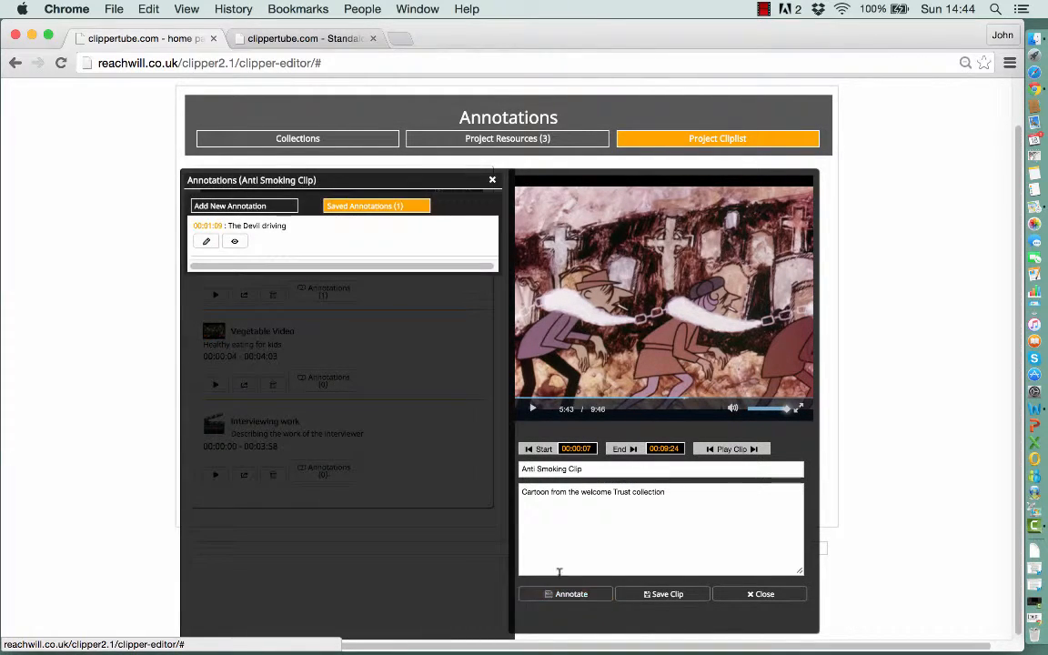
{"action": "left_click", "coordinate": [260, 210]}
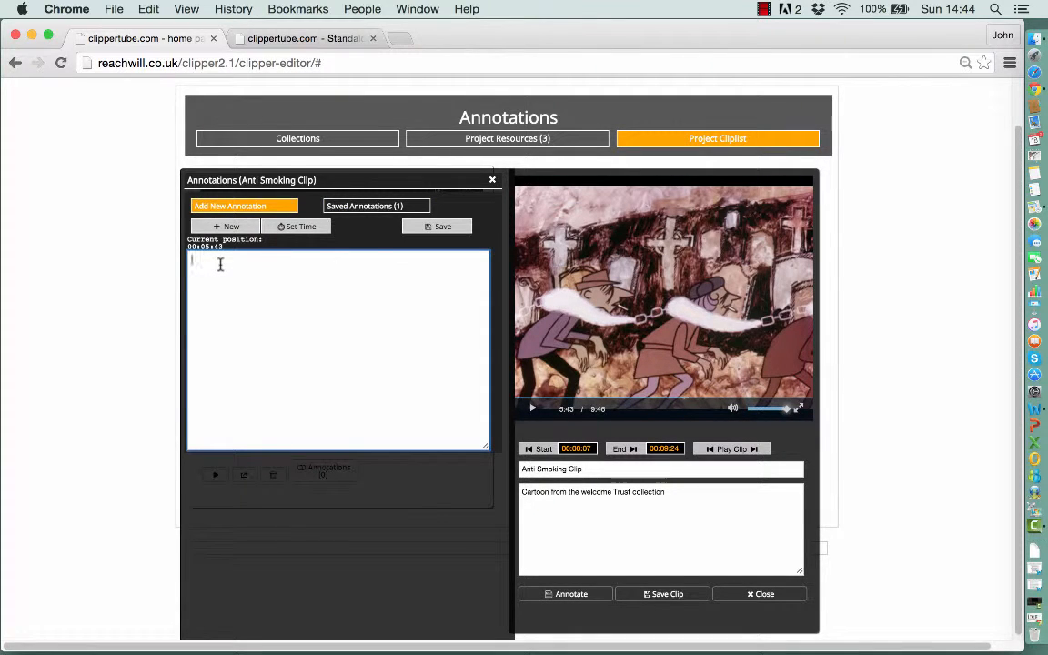
{"action": "type", "text": "Graveyard images"}
{"action": "left_click", "coordinate": [446, 235]}
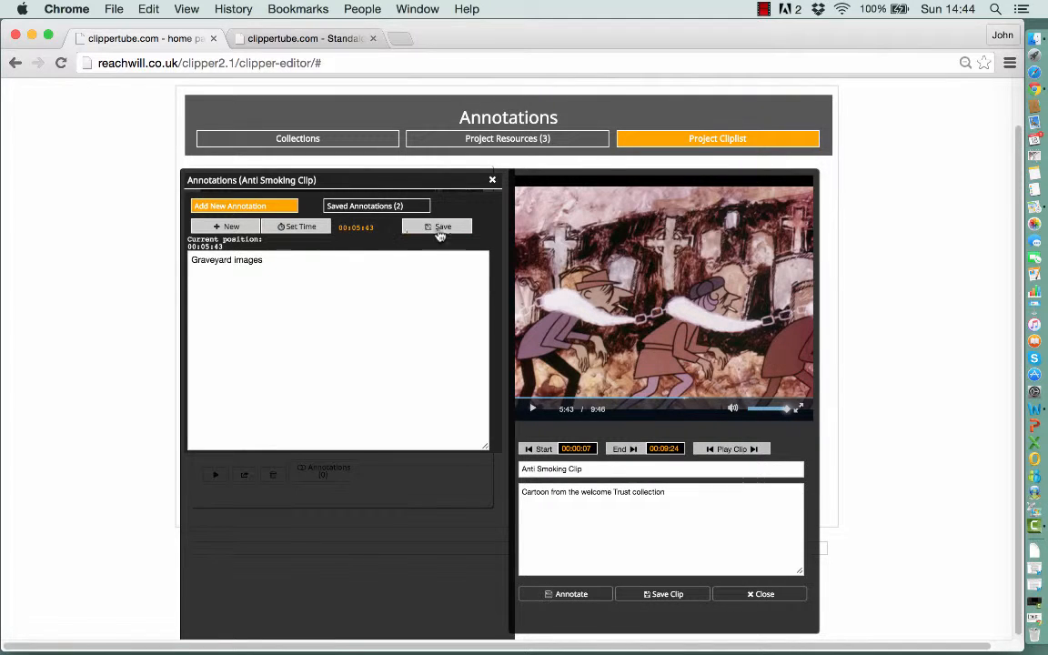
{"action": "left_click", "coordinate": [493, 183]}
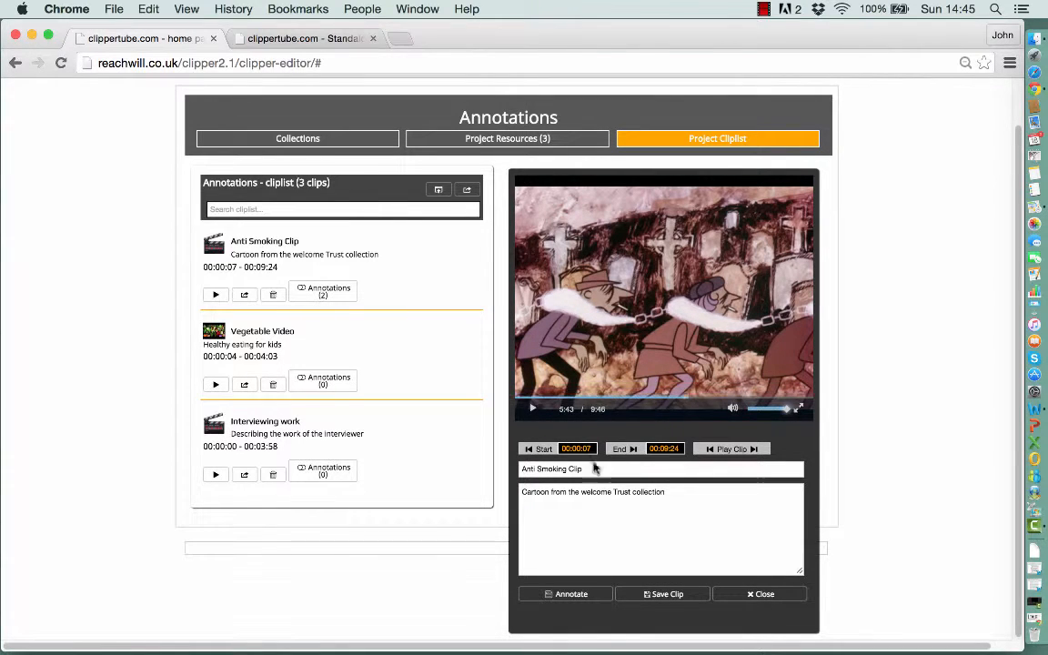
- Play the clip, expand the Anti Smoking Clip's annotations list and jump to each saved annotation
{"action": "left_click", "coordinate": [611, 333]}
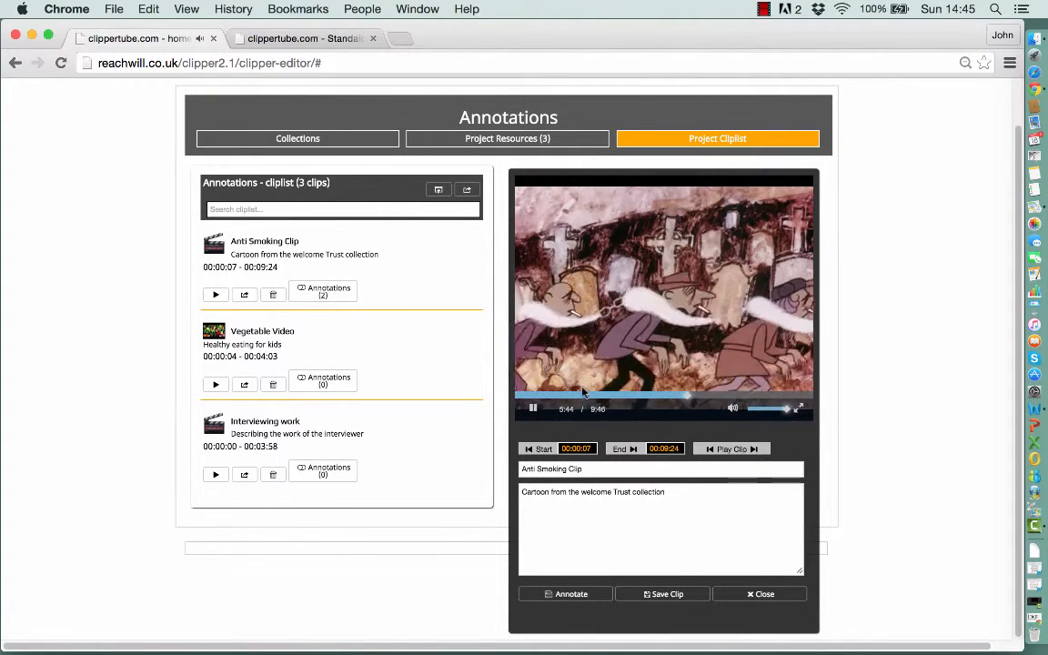
{"action": "left_click", "coordinate": [540, 394]}
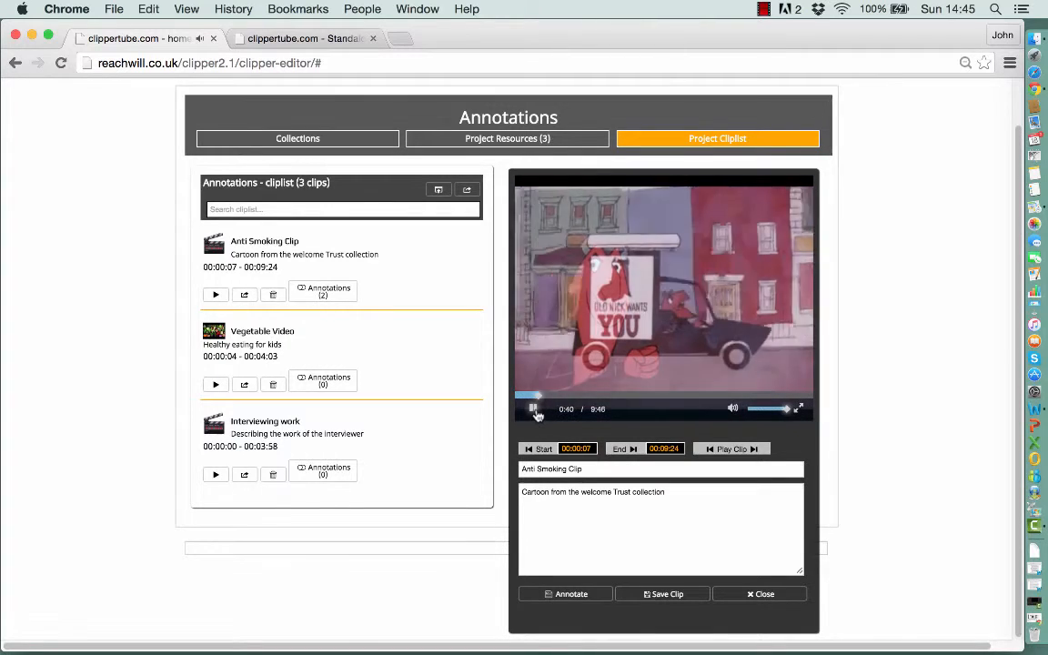
{"action": "left_click", "coordinate": [533, 410]}
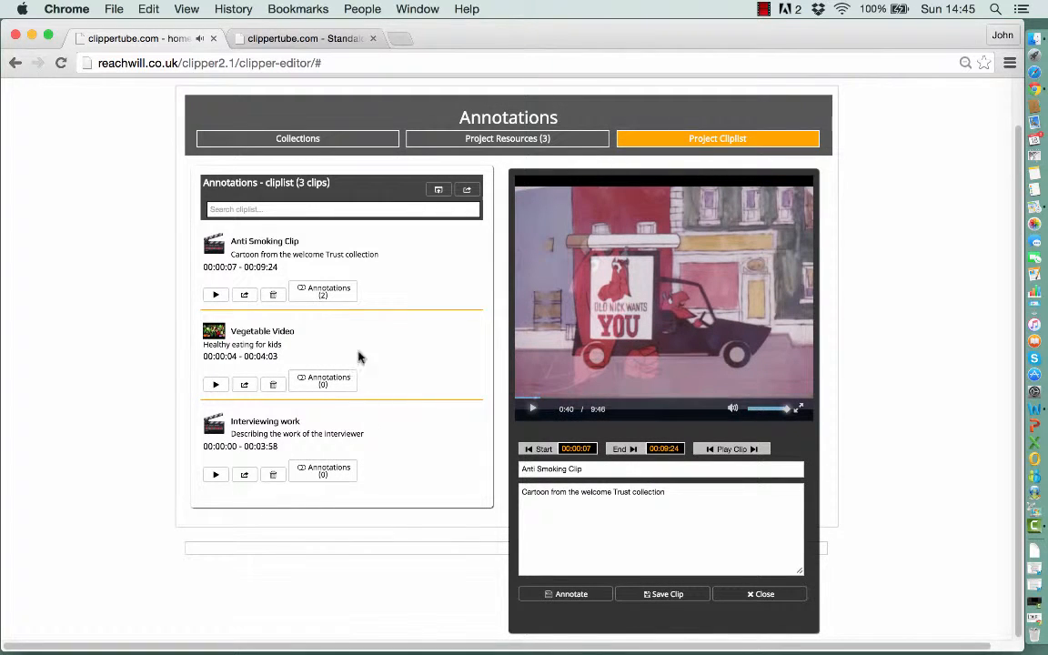
{"action": "left_click", "coordinate": [346, 301]}
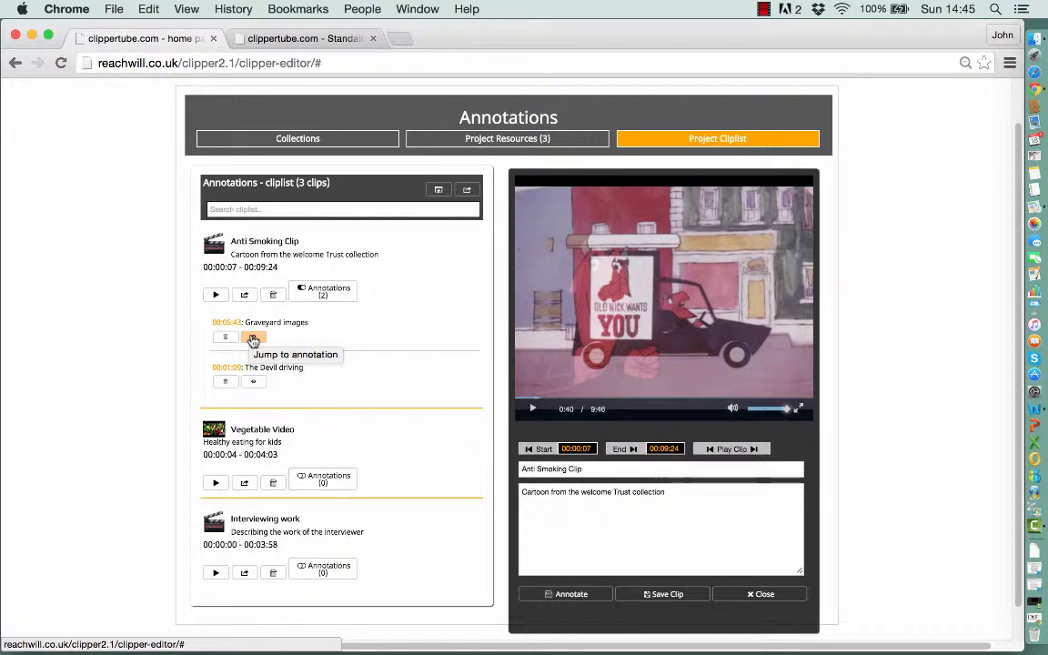
{"action": "left_click", "coordinate": [255, 339]}
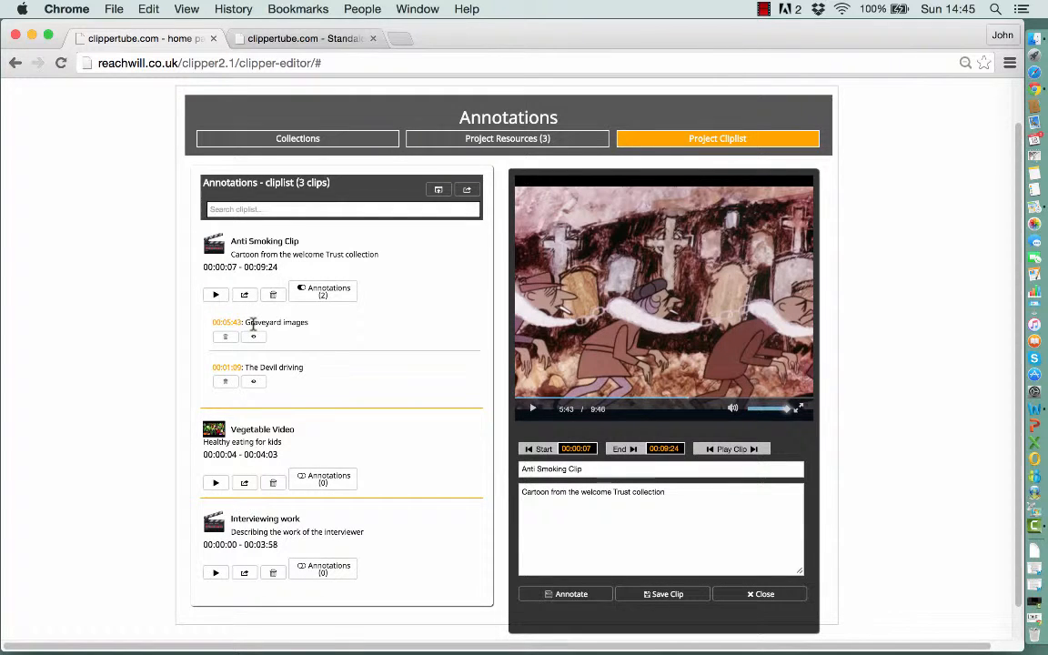
{"action": "left_click", "coordinate": [254, 383]}
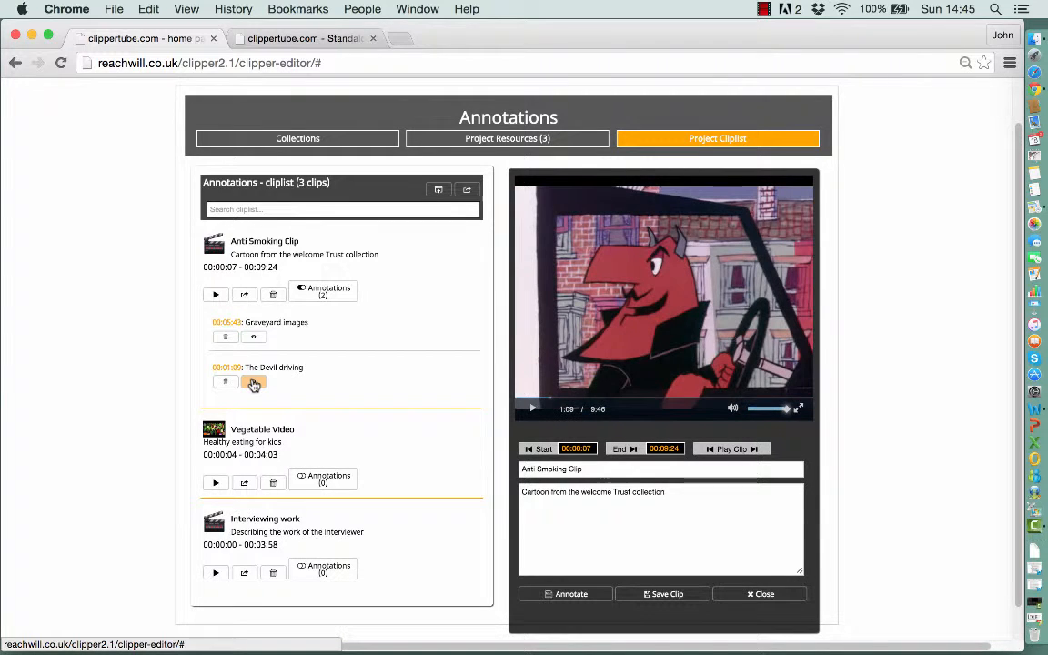
- Load the Vegetable Video and add an annotation reading 'Artichoke' at 0:07, saving it
{"action": "left_click", "coordinate": [216, 485]}
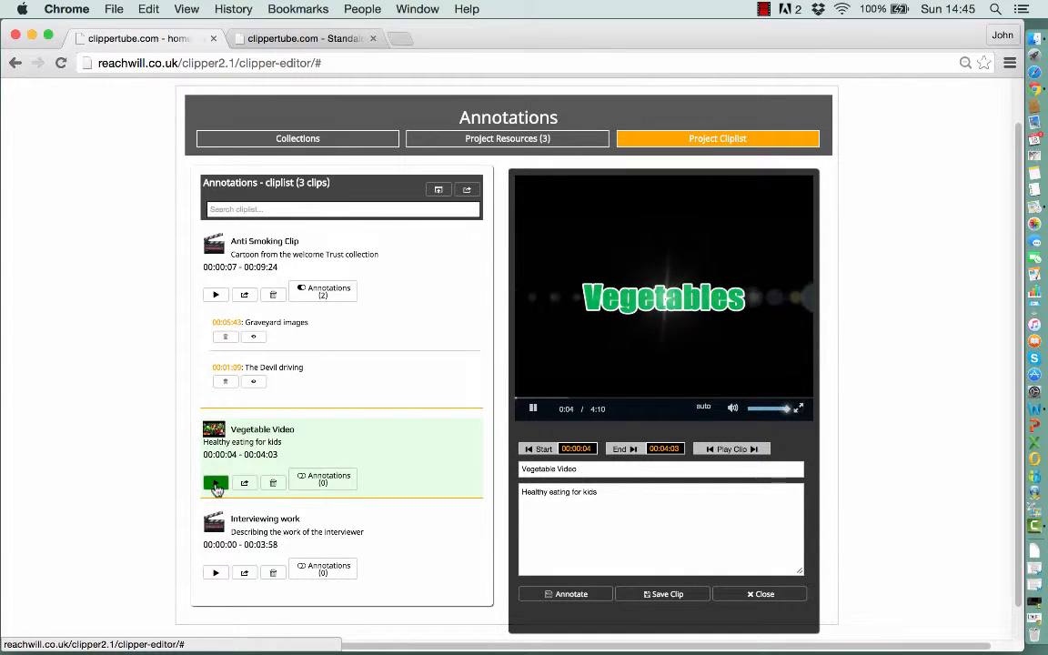
{"action": "left_click", "coordinate": [534, 410]}
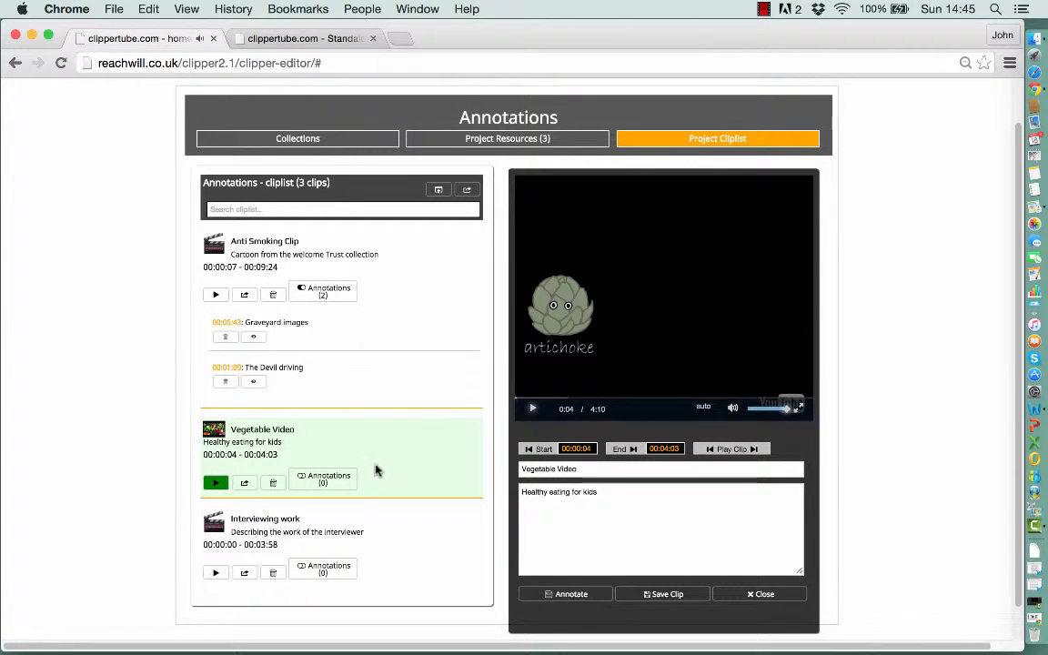
{"action": "left_click", "coordinate": [585, 594]}
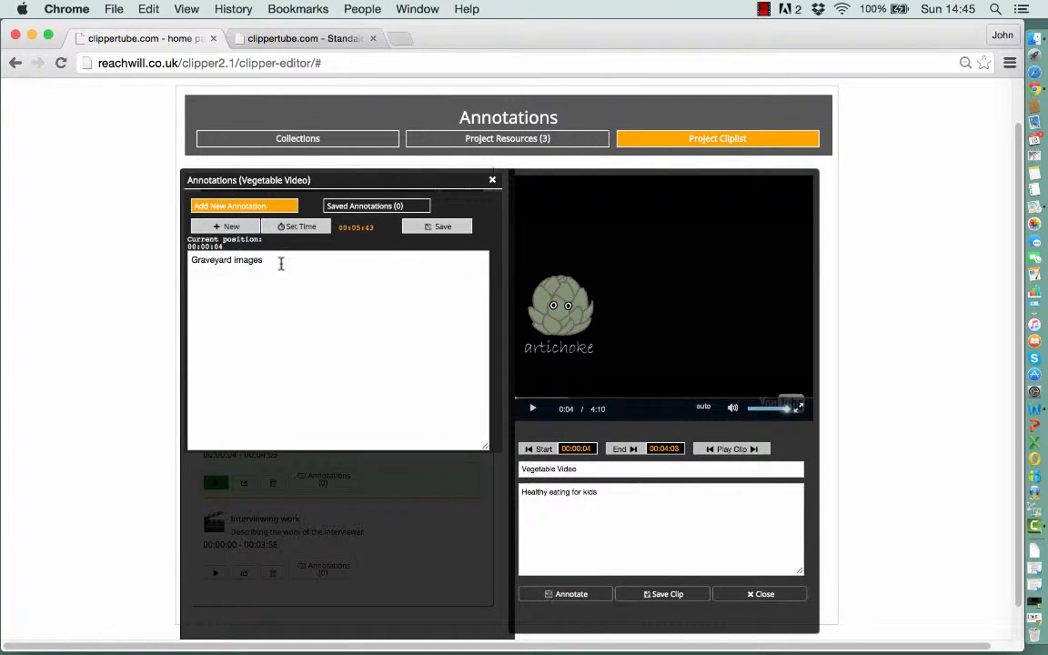
{"action": "left_click", "coordinate": [264, 208]}
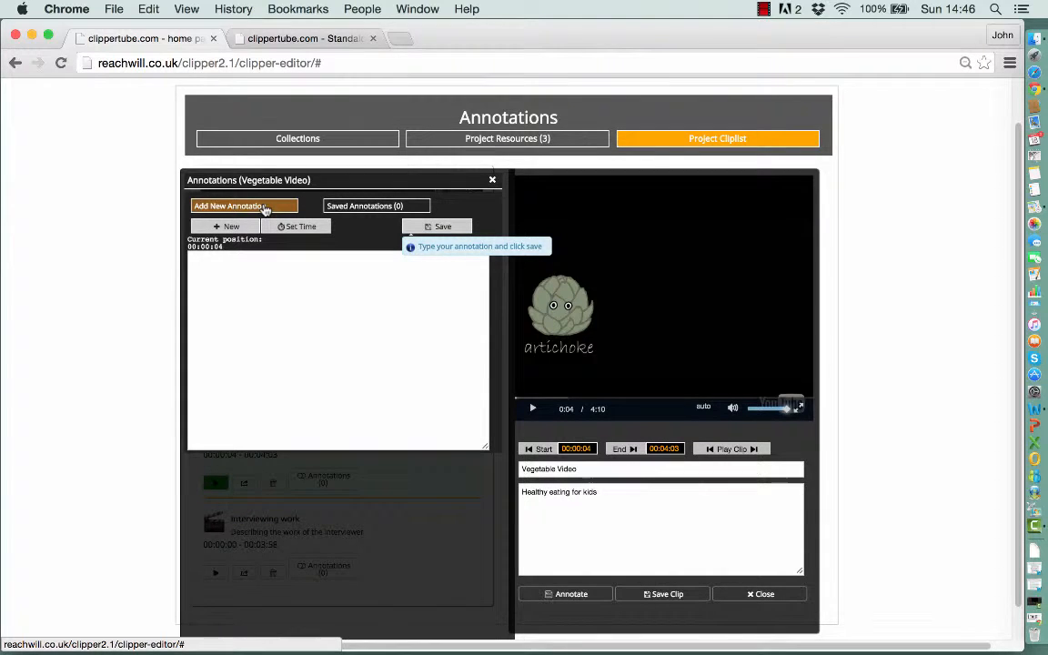
{"action": "left_click", "coordinate": [233, 268]}
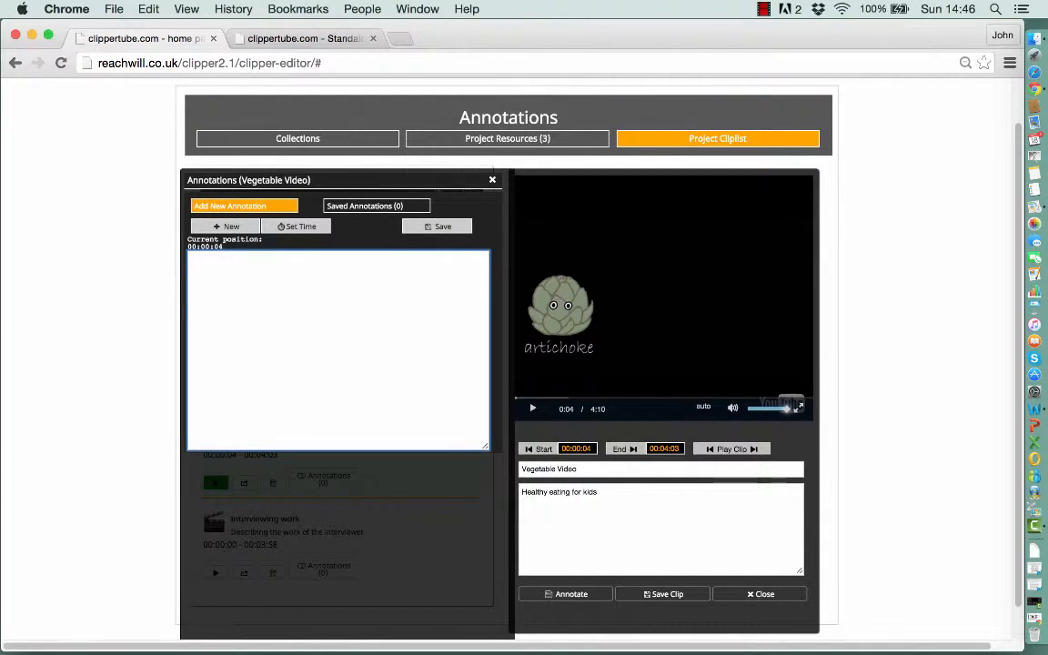
{"action": "type", "text": "Artichoke"}
{"action": "left_click", "coordinate": [296, 229]}
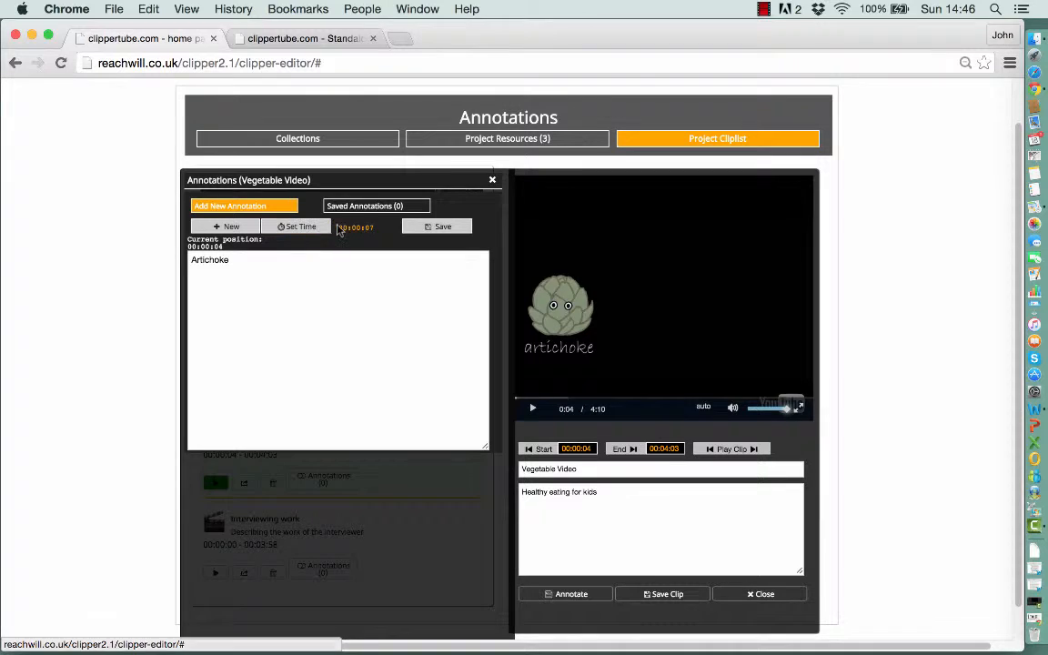
{"action": "left_click", "coordinate": [416, 227]}
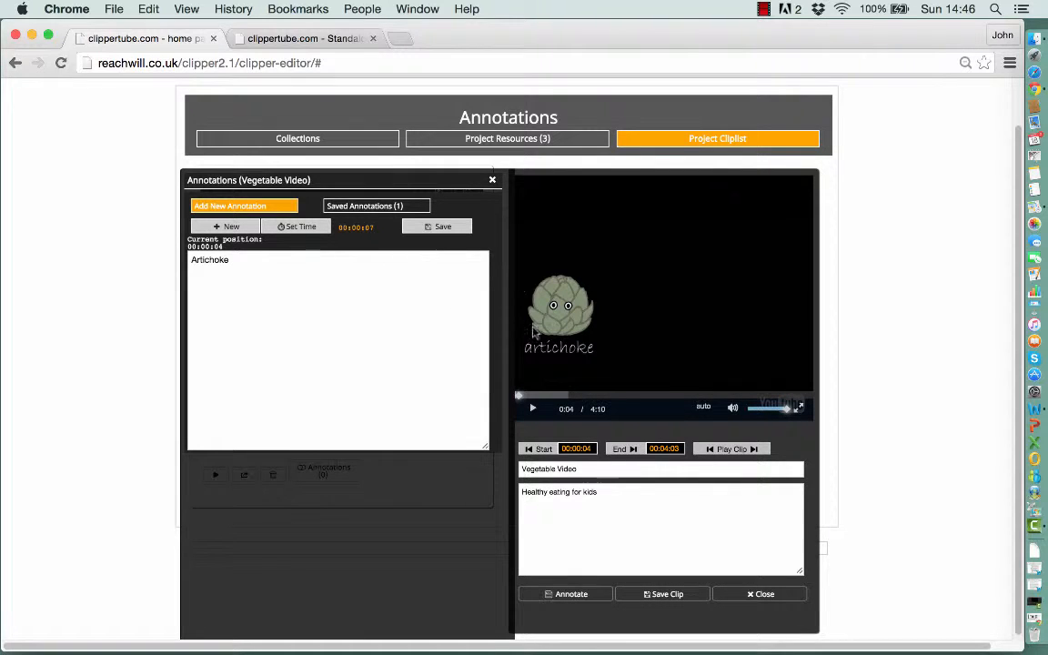
- Add a 'Leek' annotation at 2:04 of the Vegetable Video, save it, and review the saved annotations list
{"action": "left_click", "coordinate": [663, 398]}
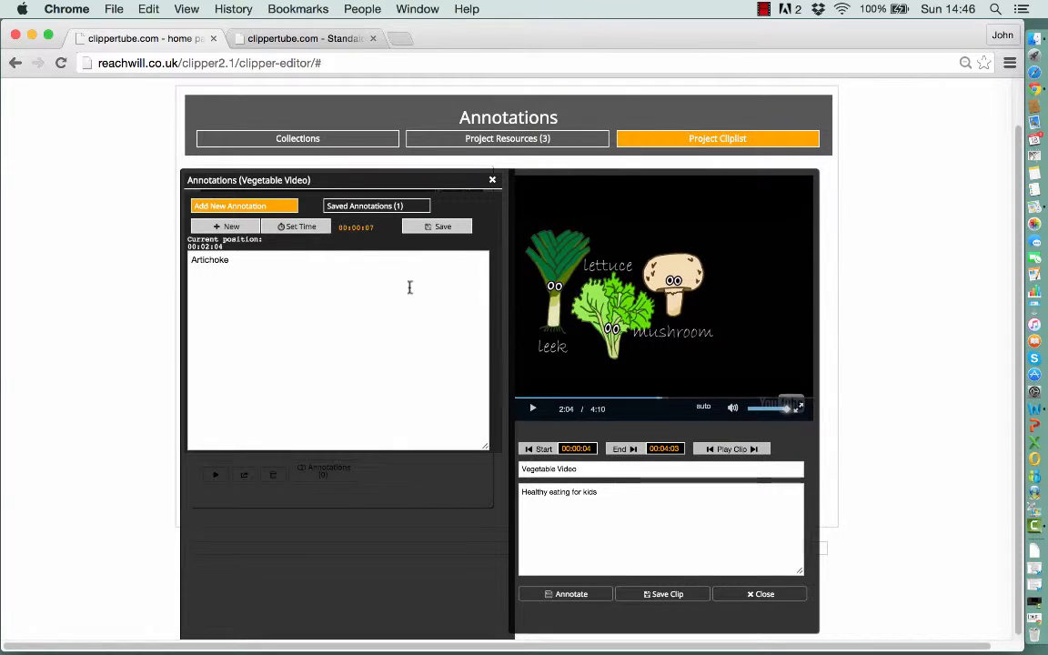
{"action": "left_click", "coordinate": [278, 208]}
{"action": "left_click", "coordinate": [216, 292]}
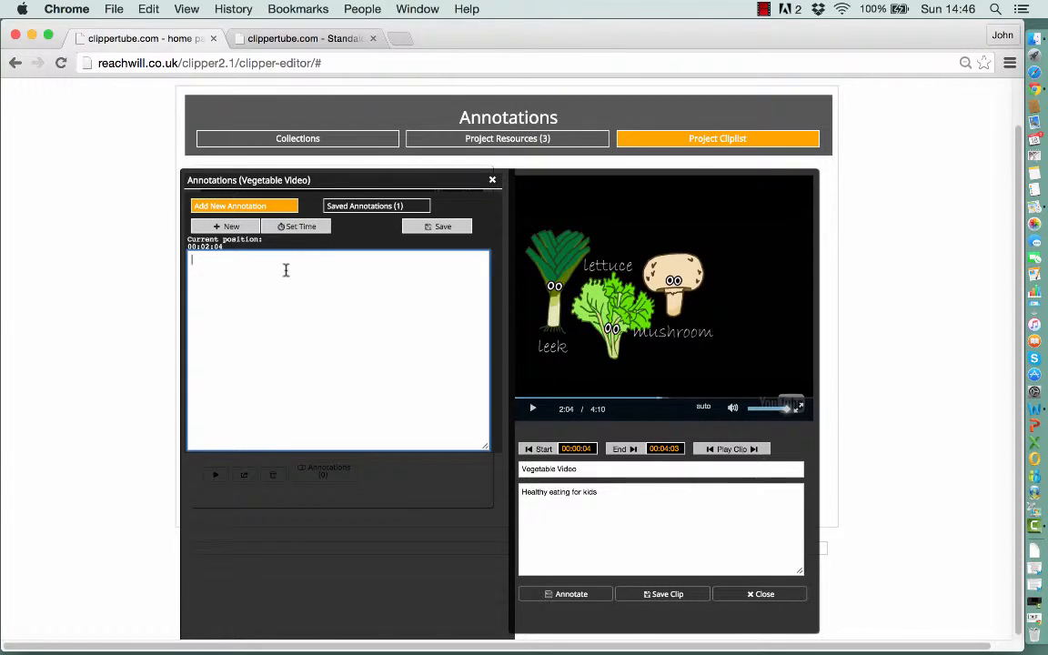
{"action": "type", "text": "Leek"}
{"action": "left_click", "coordinate": [308, 233]}
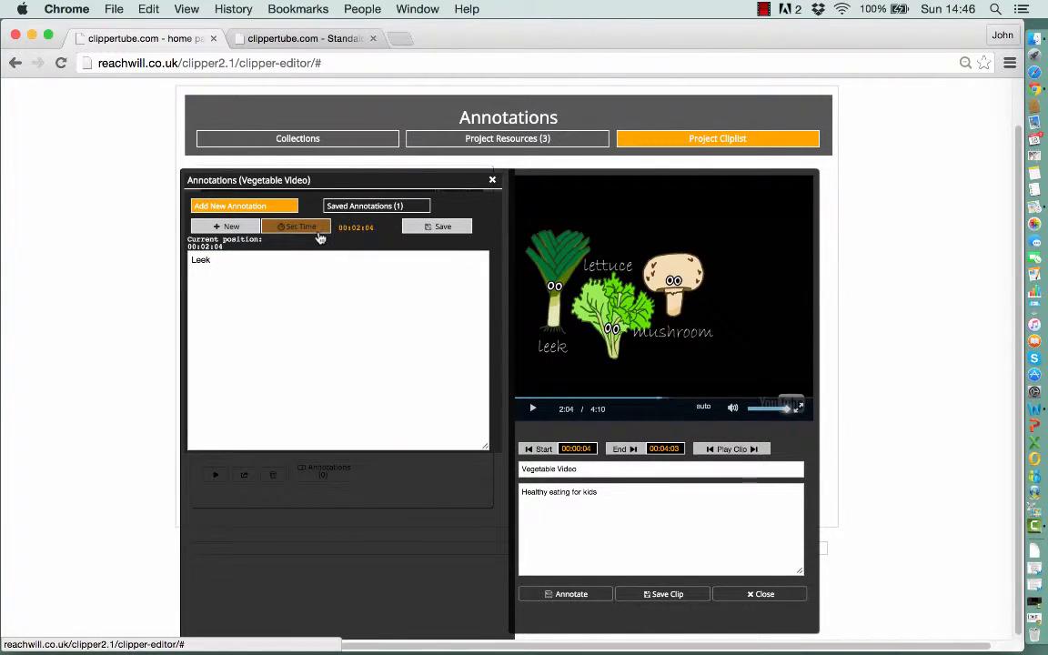
{"action": "left_click", "coordinate": [435, 229]}
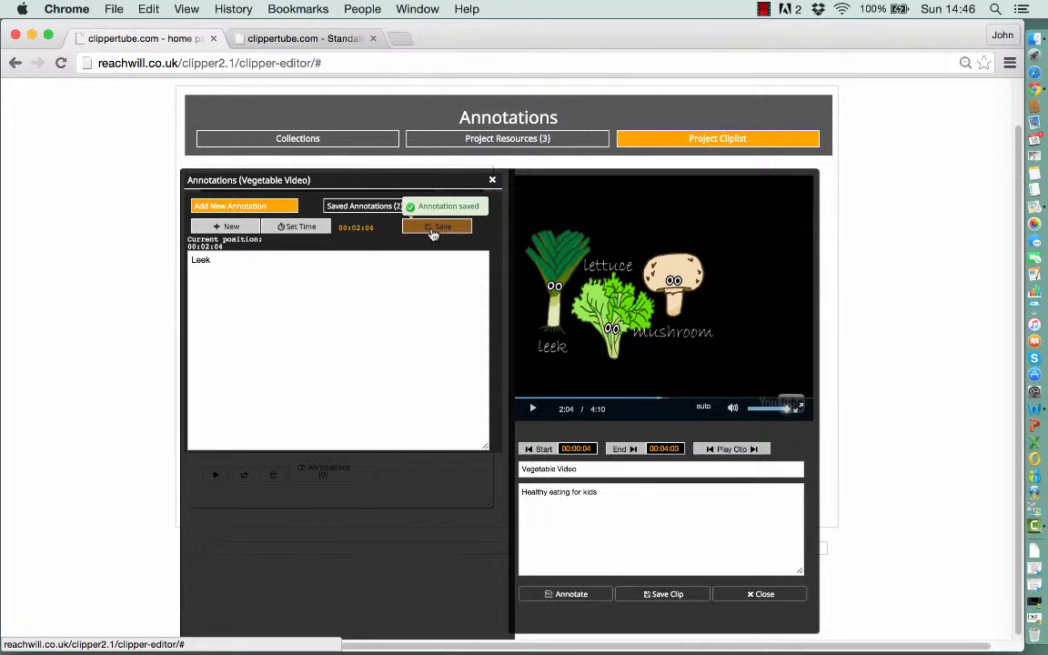
{"action": "left_click", "coordinate": [365, 207]}
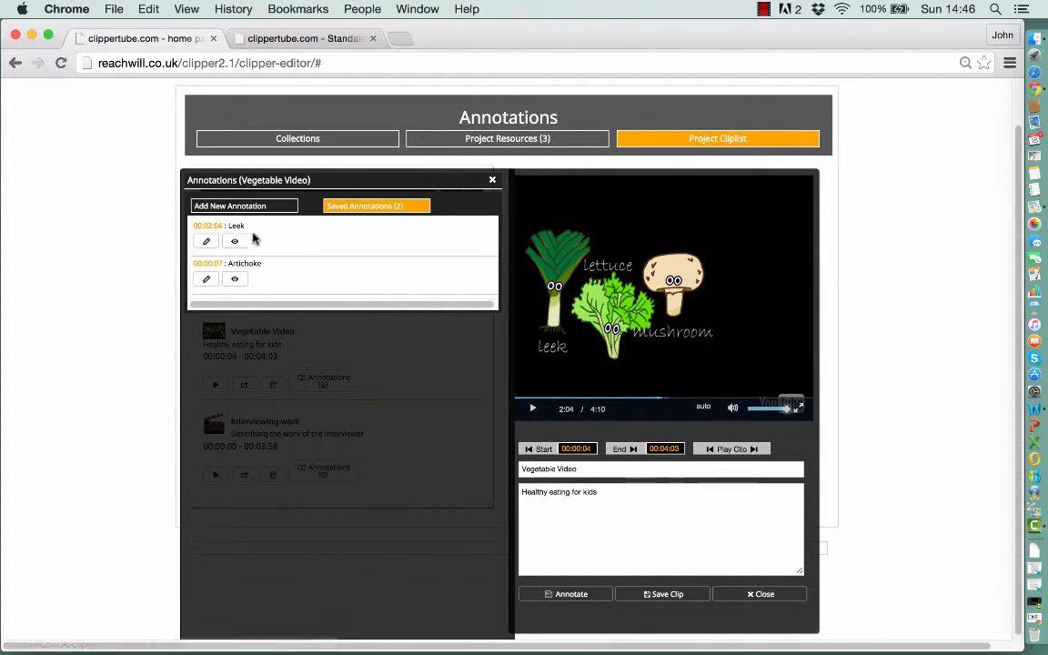
- Expand the Vegetable Video's annotations in the cliplist and jump to the Artichoke annotation
{"action": "left_click", "coordinate": [492, 180]}
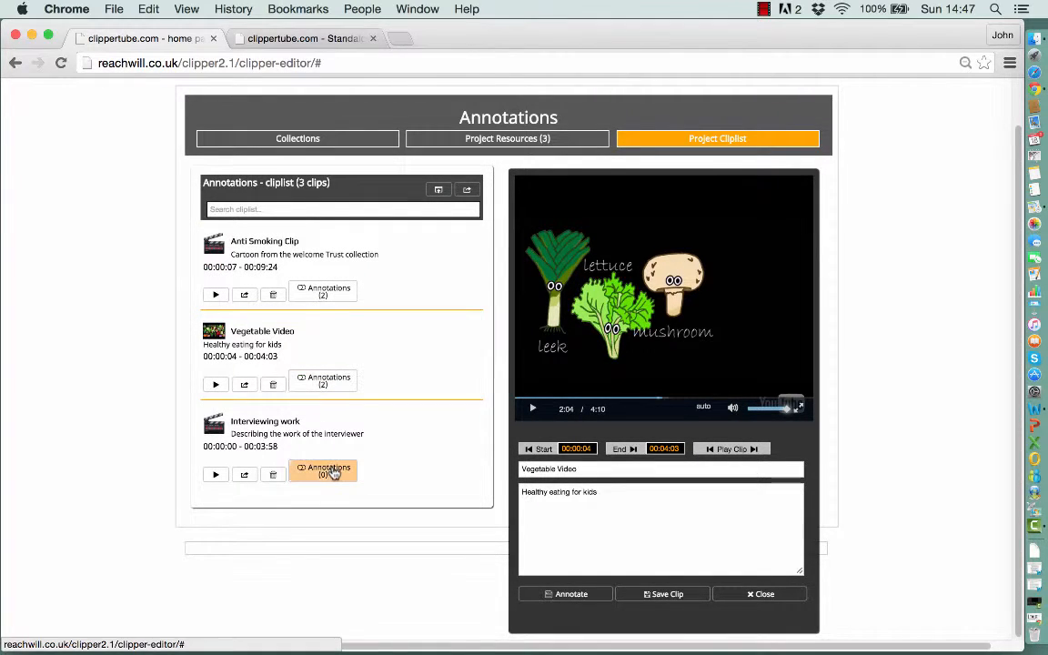
{"action": "left_click", "coordinate": [330, 385]}
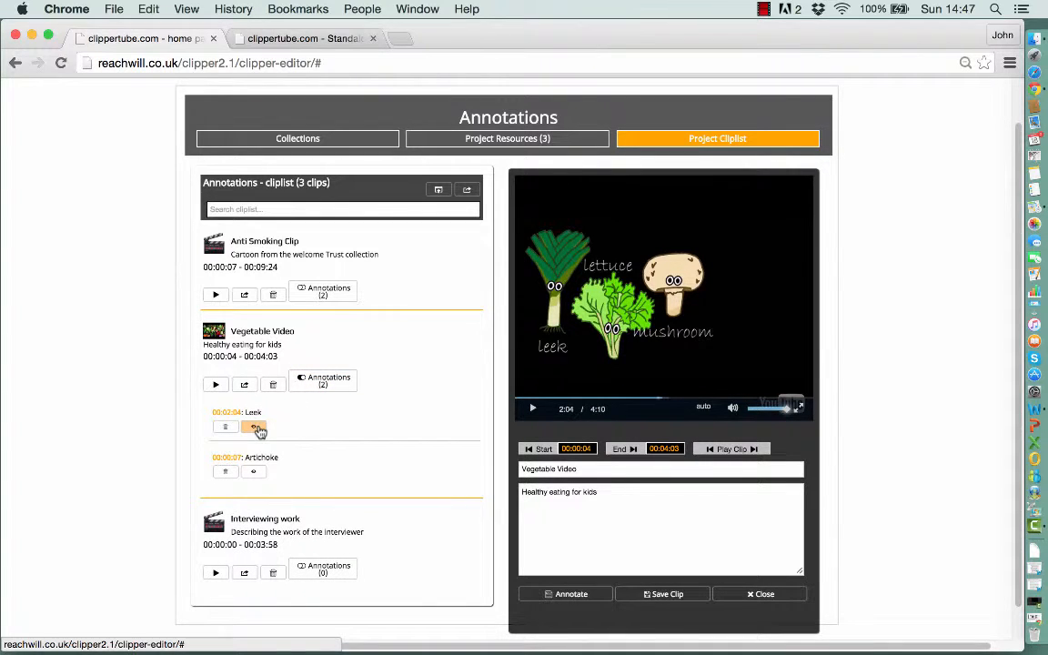
{"action": "left_click", "coordinate": [255, 474]}
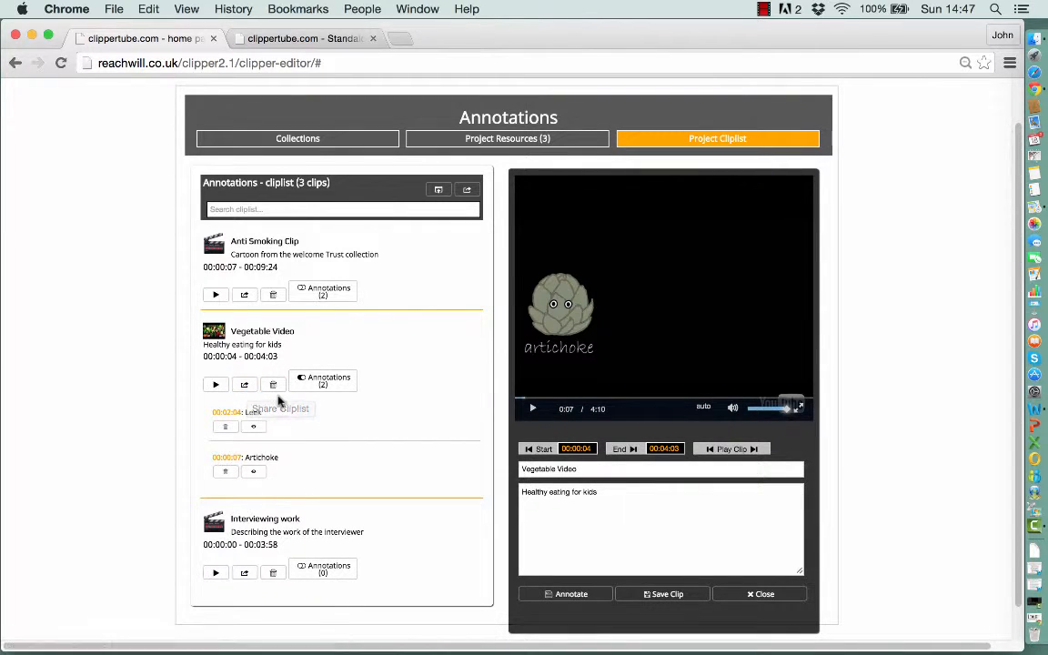
- Copy the cliplist's share link and open it in a new browser tab
{"action": "left_click", "coordinate": [468, 192]}
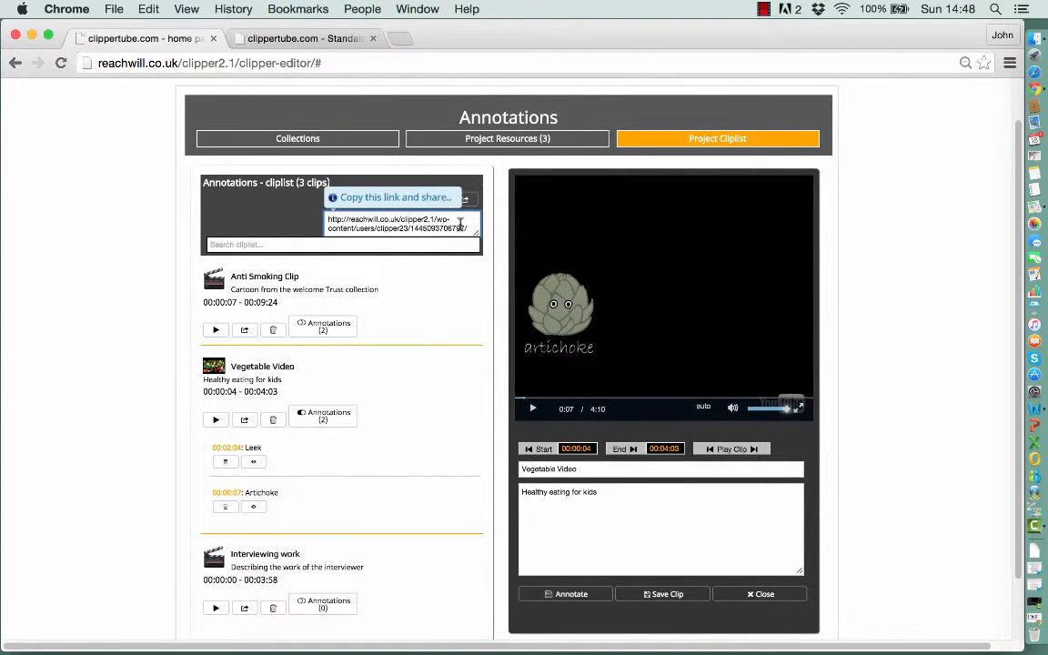
{"action": "key", "text": "super+a"}
{"action": "key", "text": "super+c"}
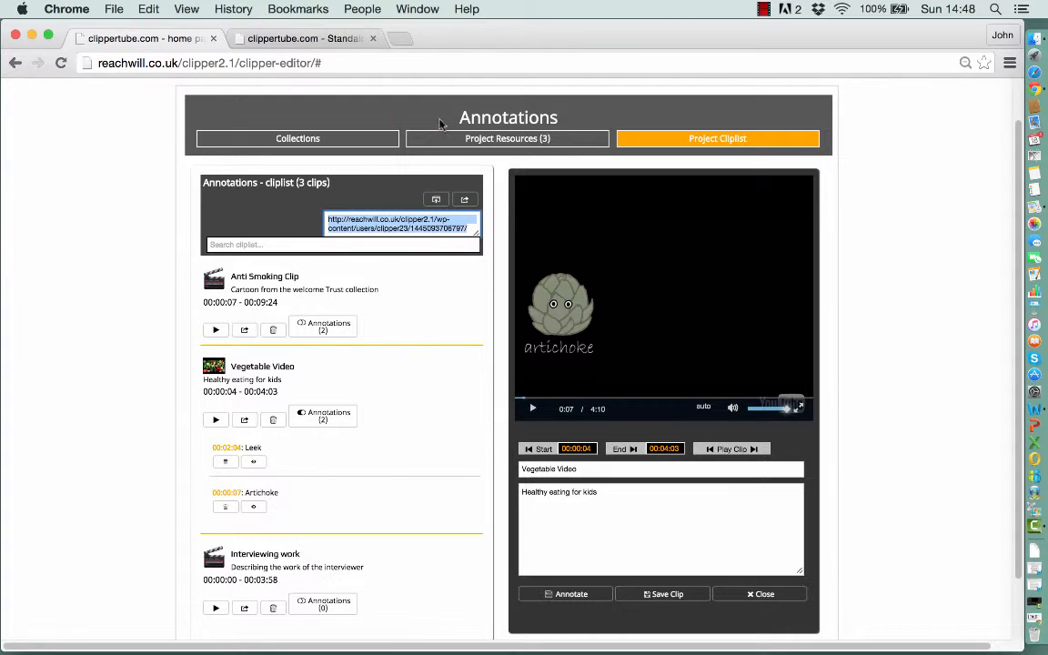
{"action": "key", "text": "super+t"}
{"action": "key", "text": "super+v"}
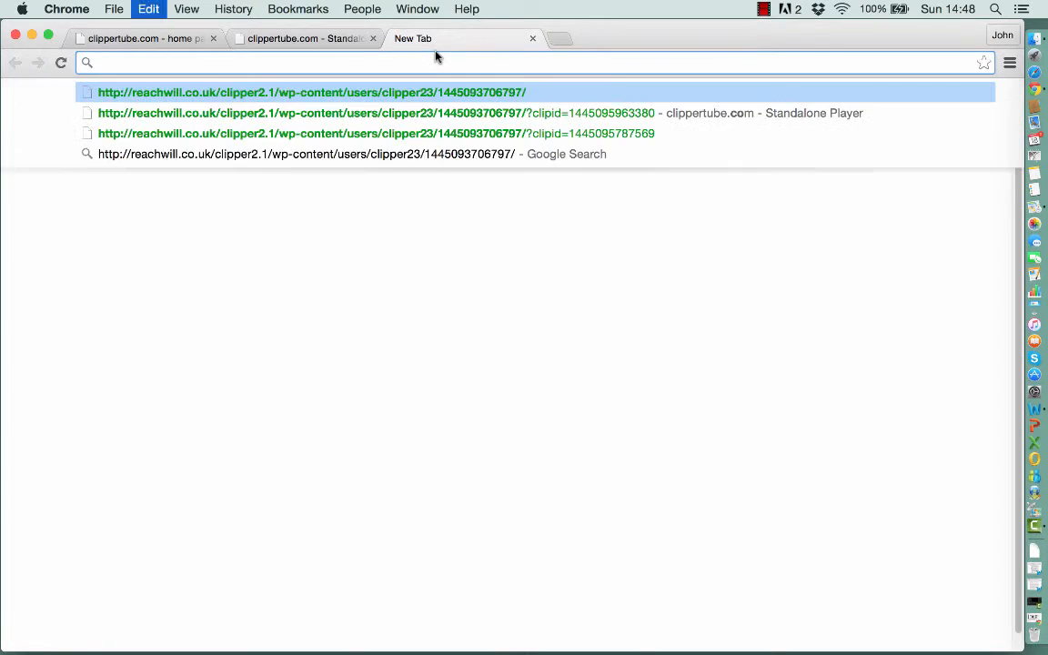
{"action": "key", "text": "Return"}
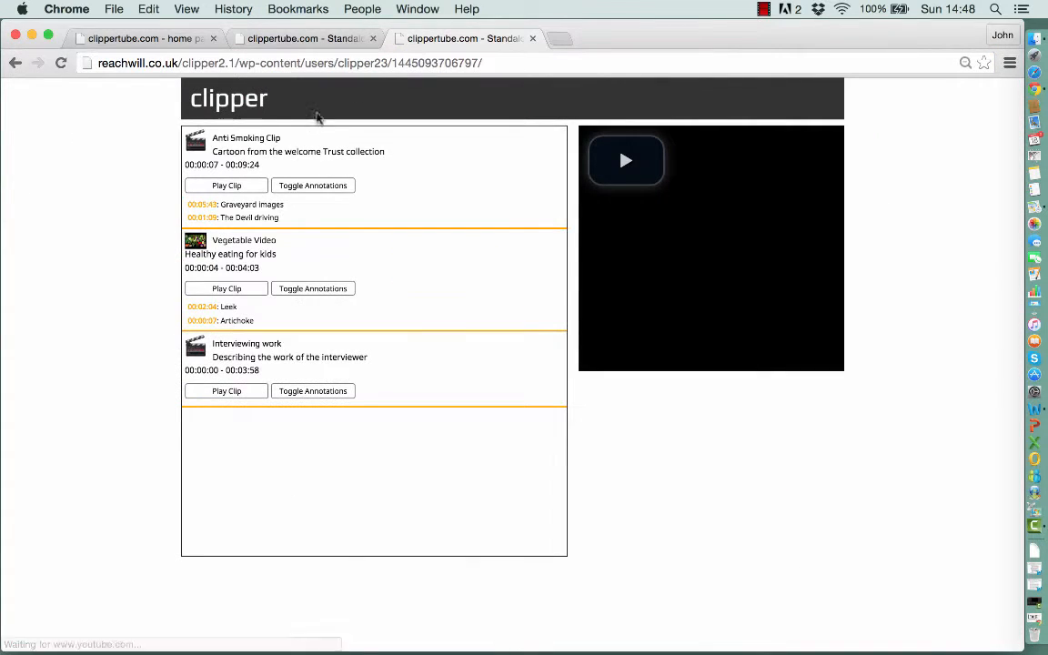